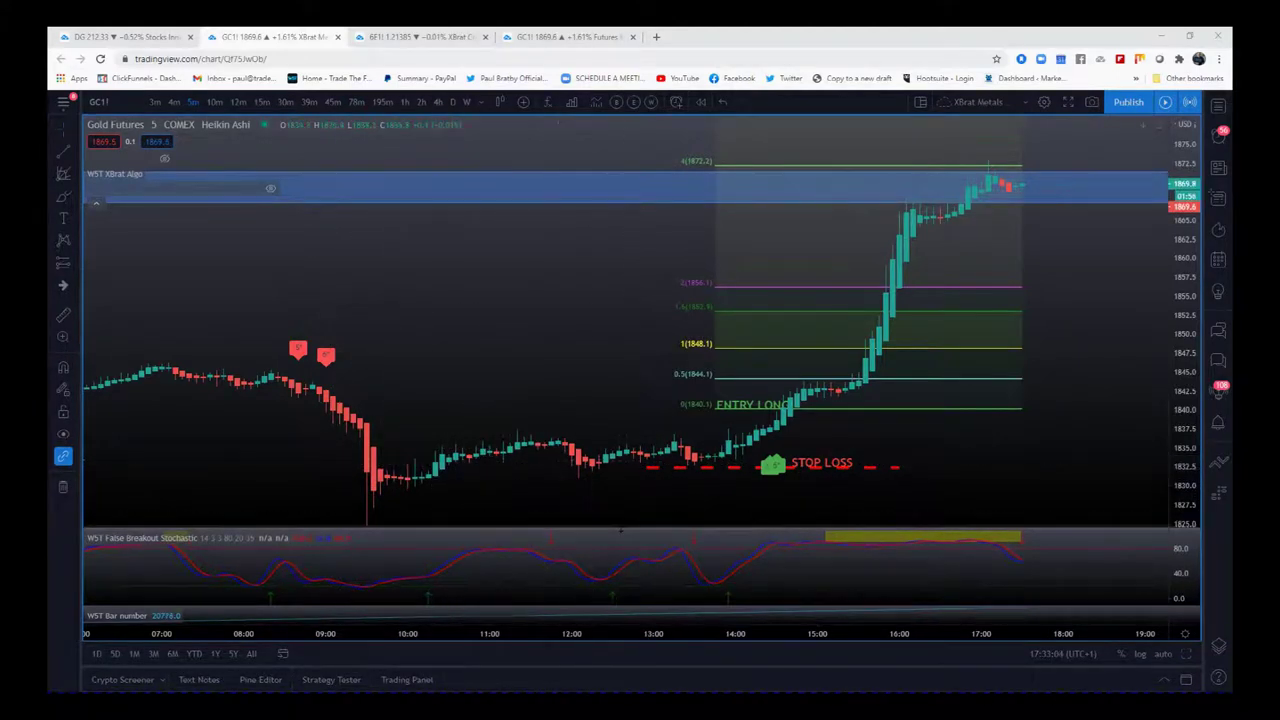
Zoom in on the 12:00–18:00 rally, stretch the price scale and slightly enlarge the stochastic pane.
left_click_drag(620, 530, 621, 422)
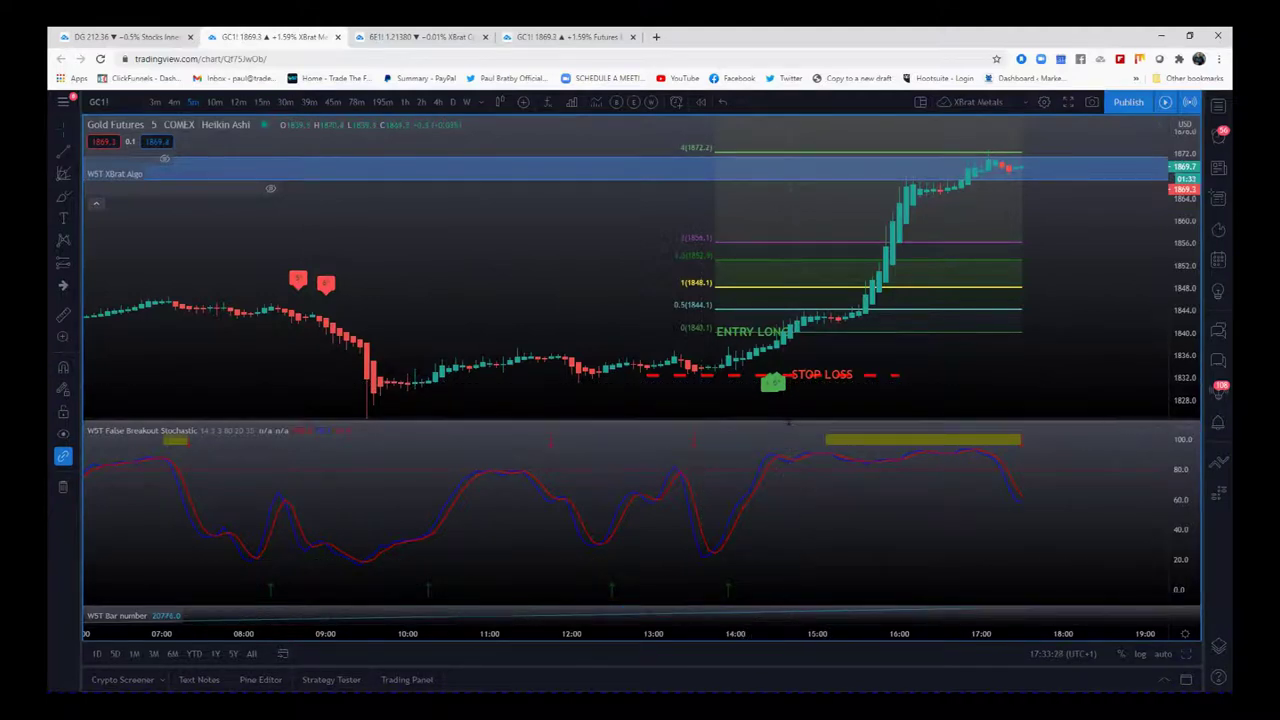
left_click_drag(788, 422, 800, 568)
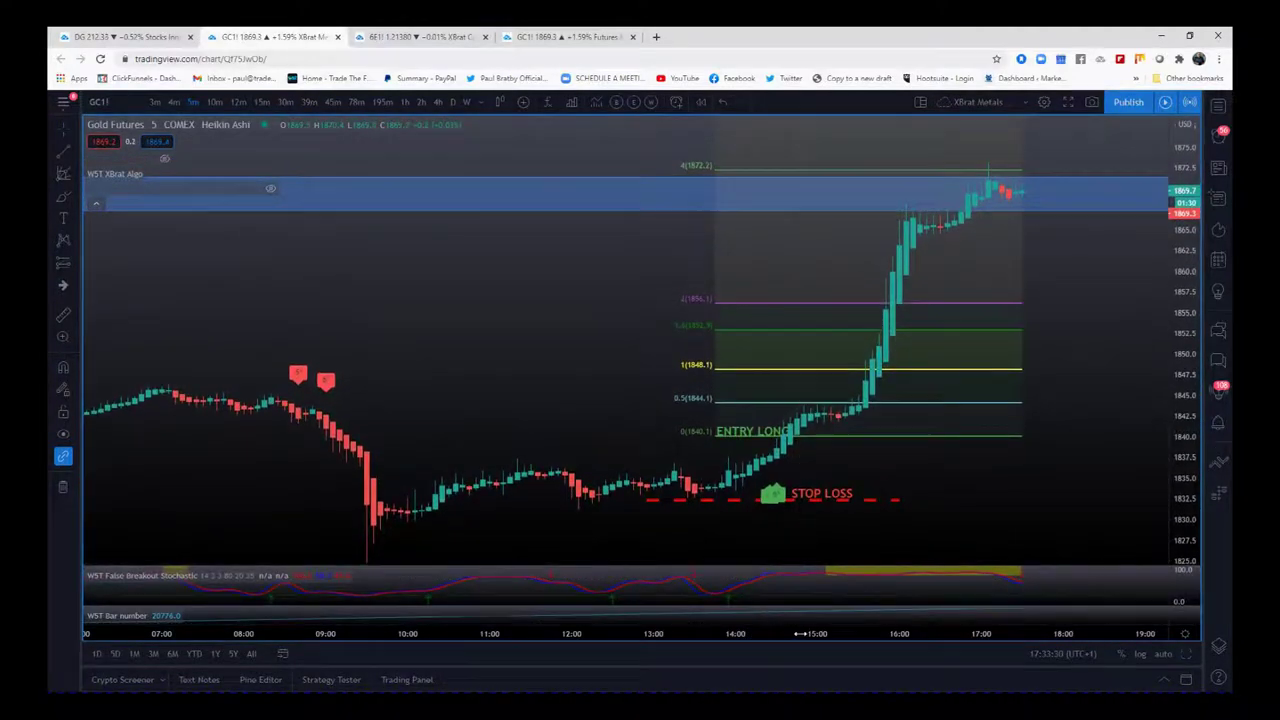
left_click_drag(800, 633, 527, 631)
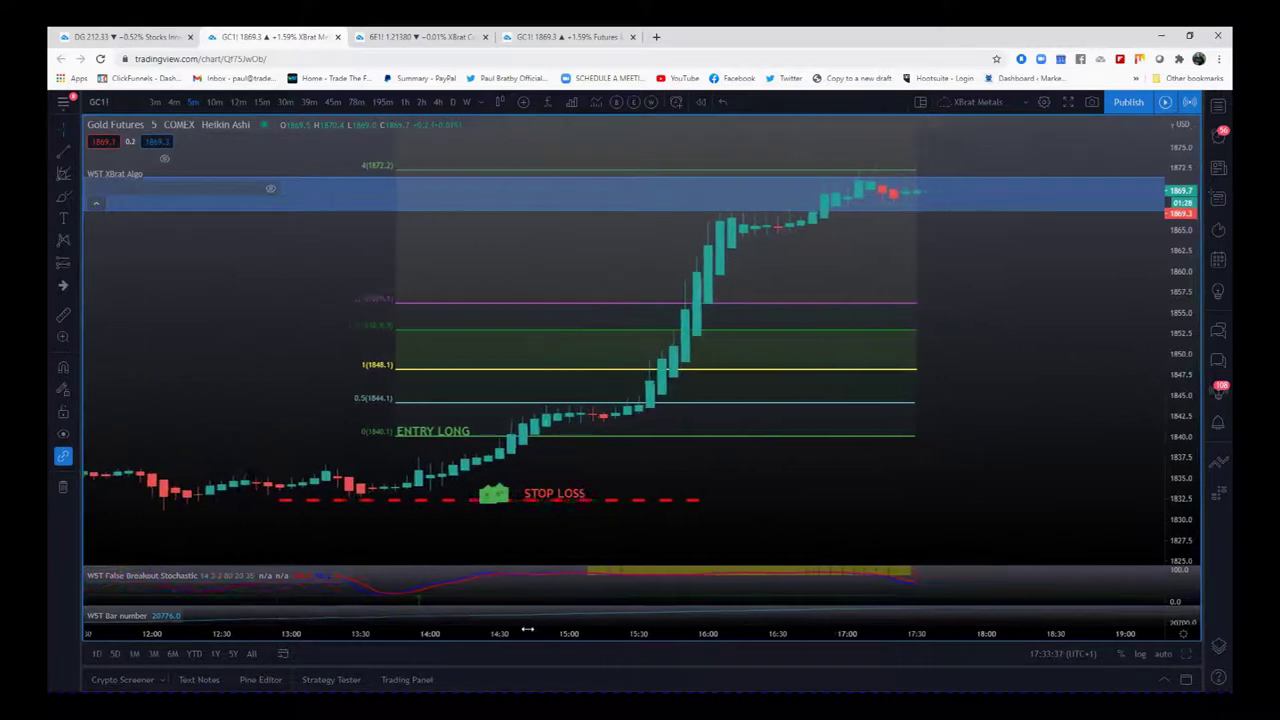
left_click_drag(800, 477, 940, 472)
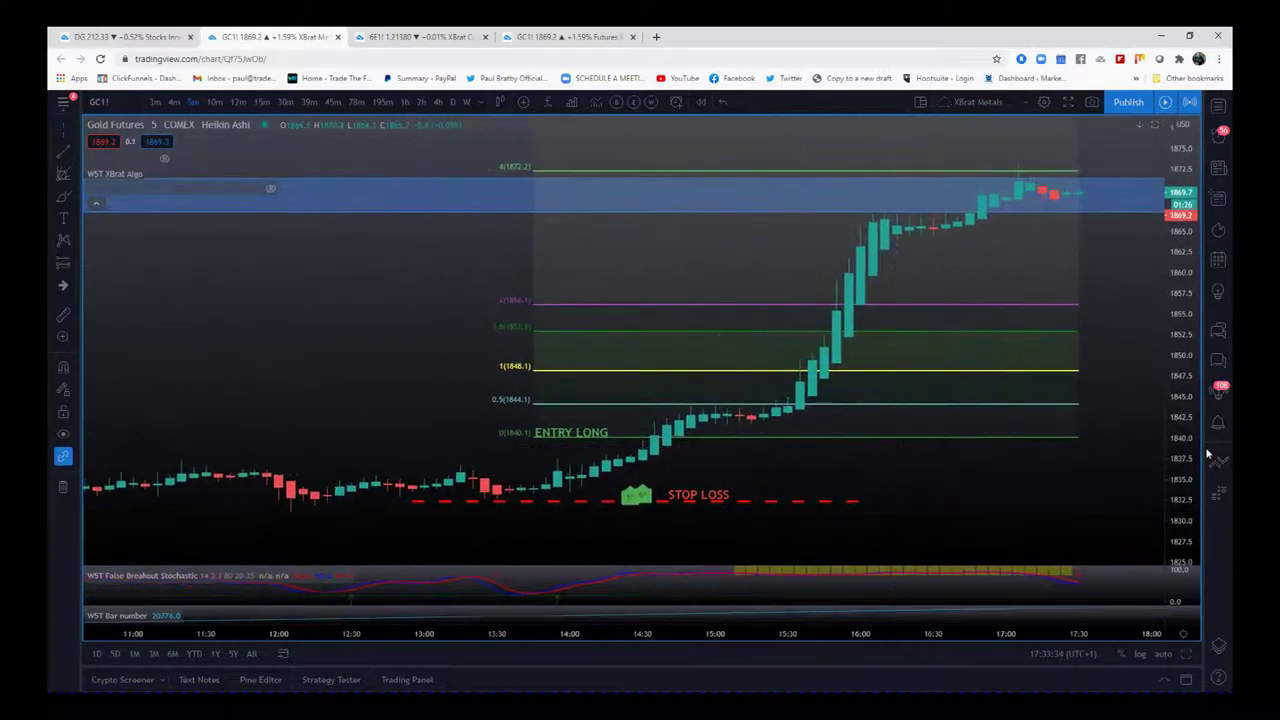
left_click_drag(1207, 455, 1200, 425)
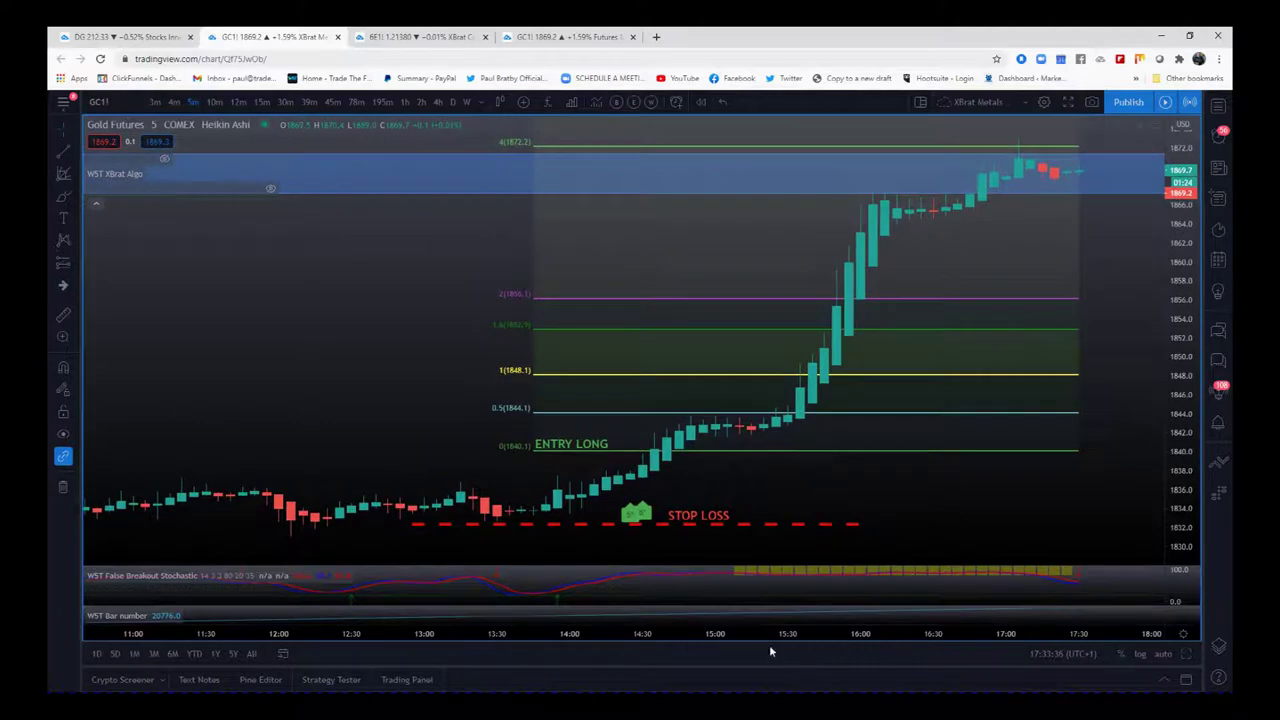
left_click_drag(770, 633, 597, 626)
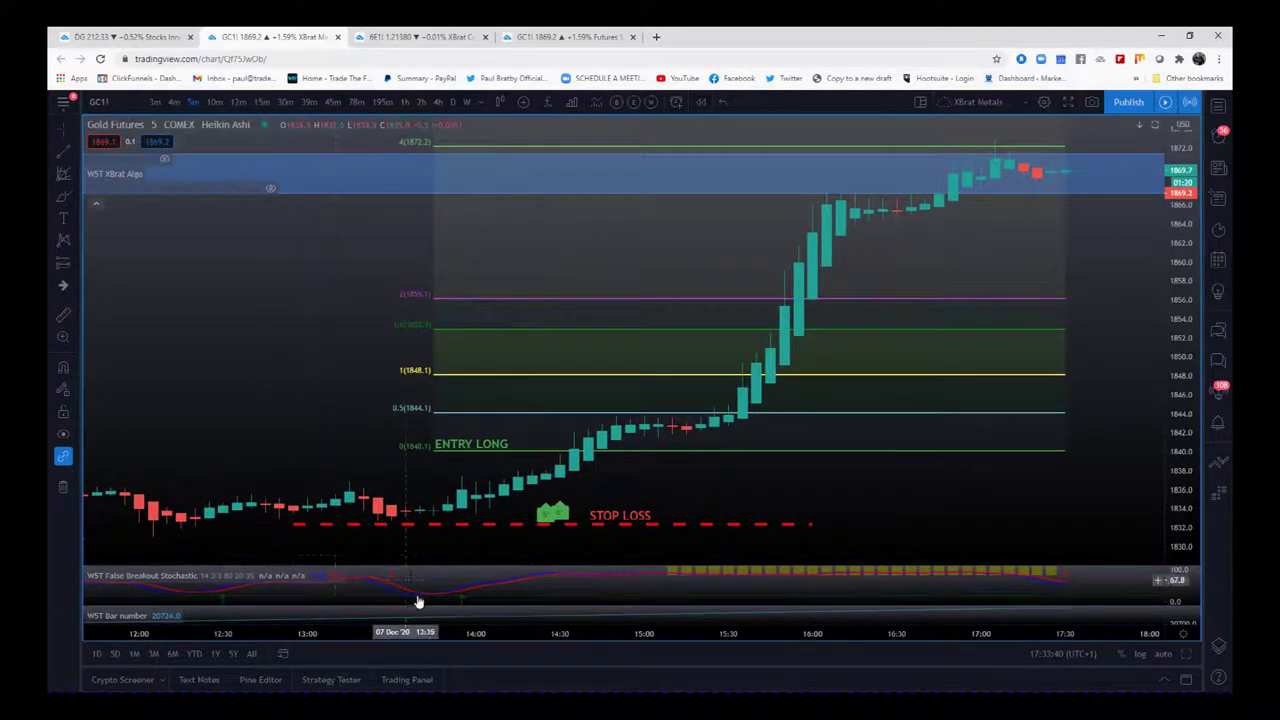
left_click_drag(500, 566, 504, 547)
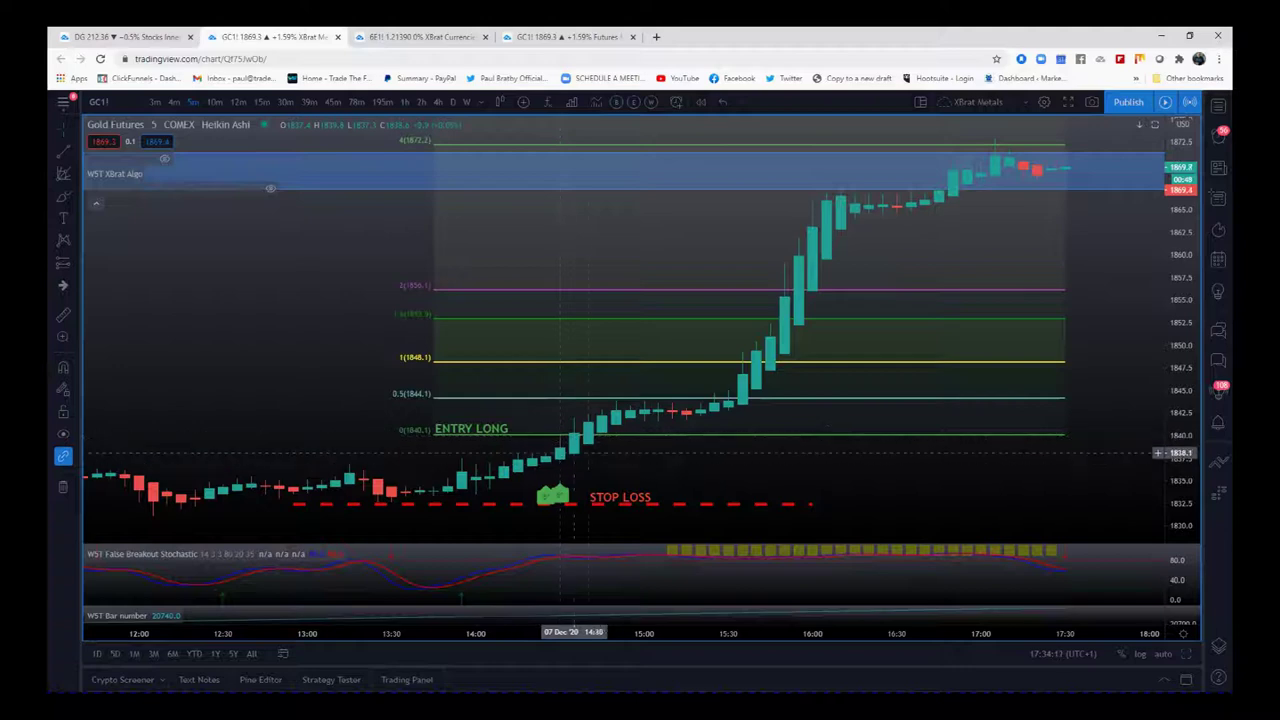
scroll(810, 627, "down", 3)
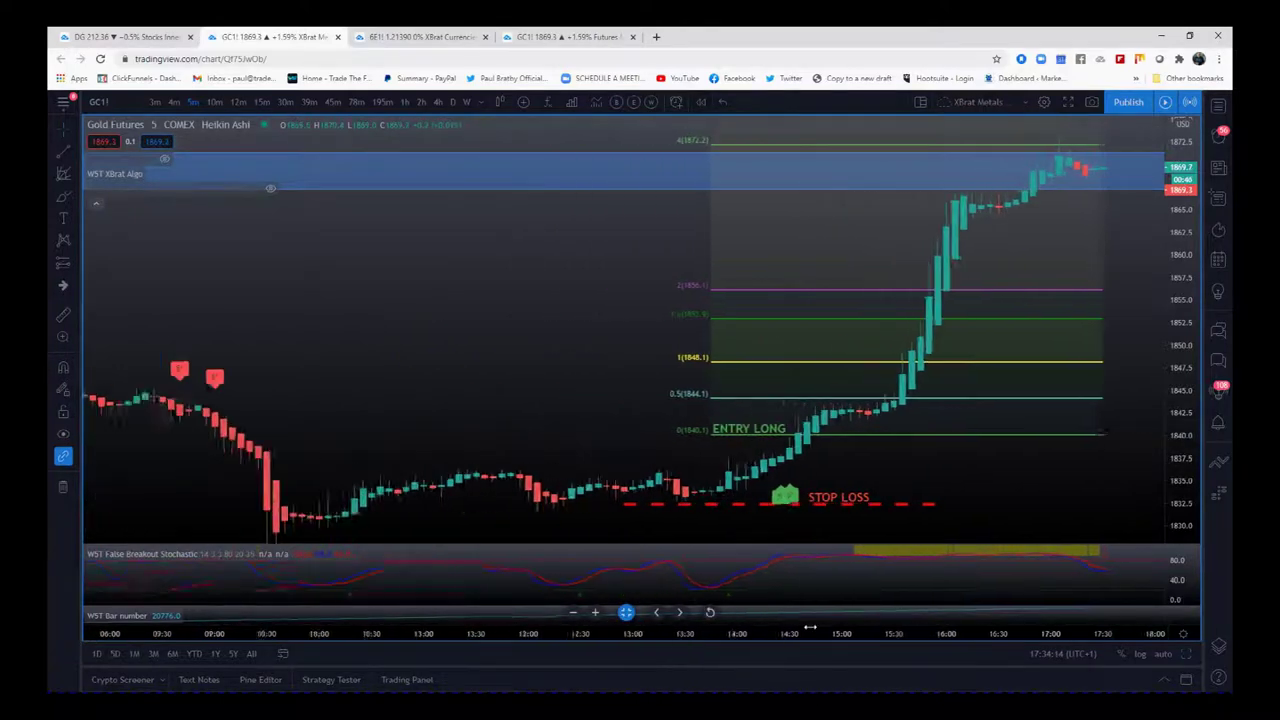
scroll(810, 627, "down", 2)
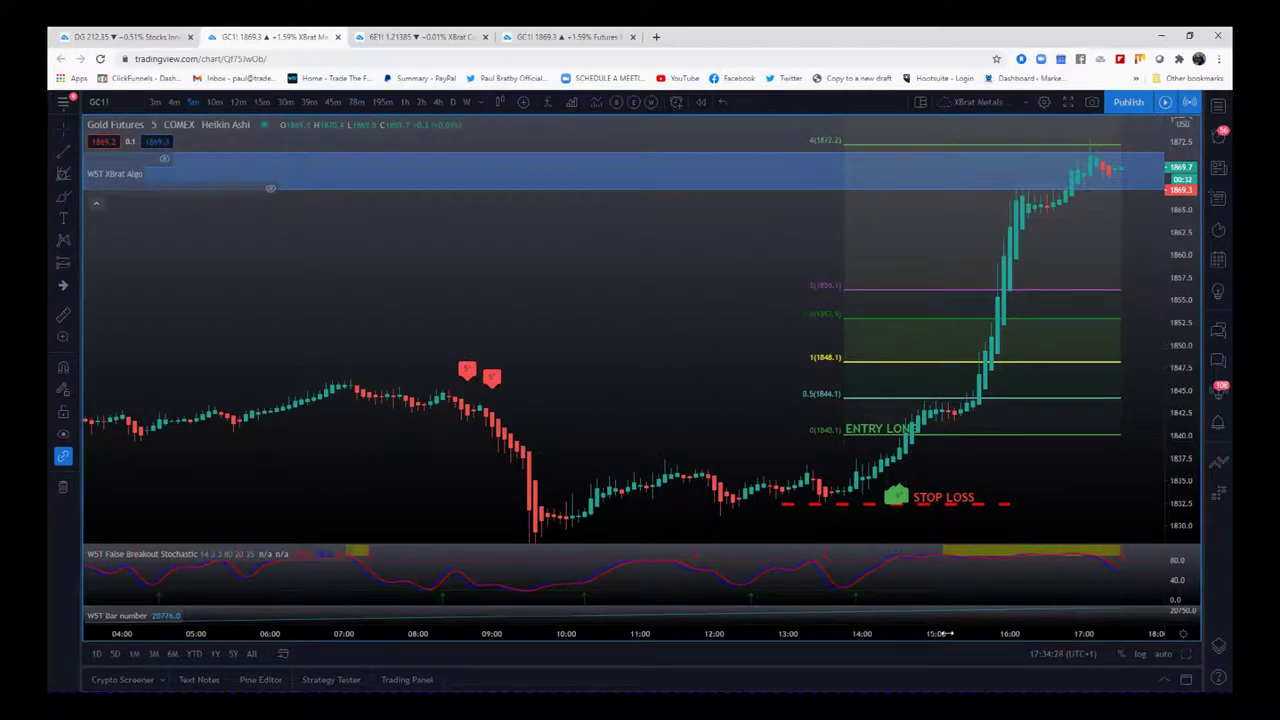
scroll(687, 640, "up", 5)
scroll(687, 650, "up", 1)
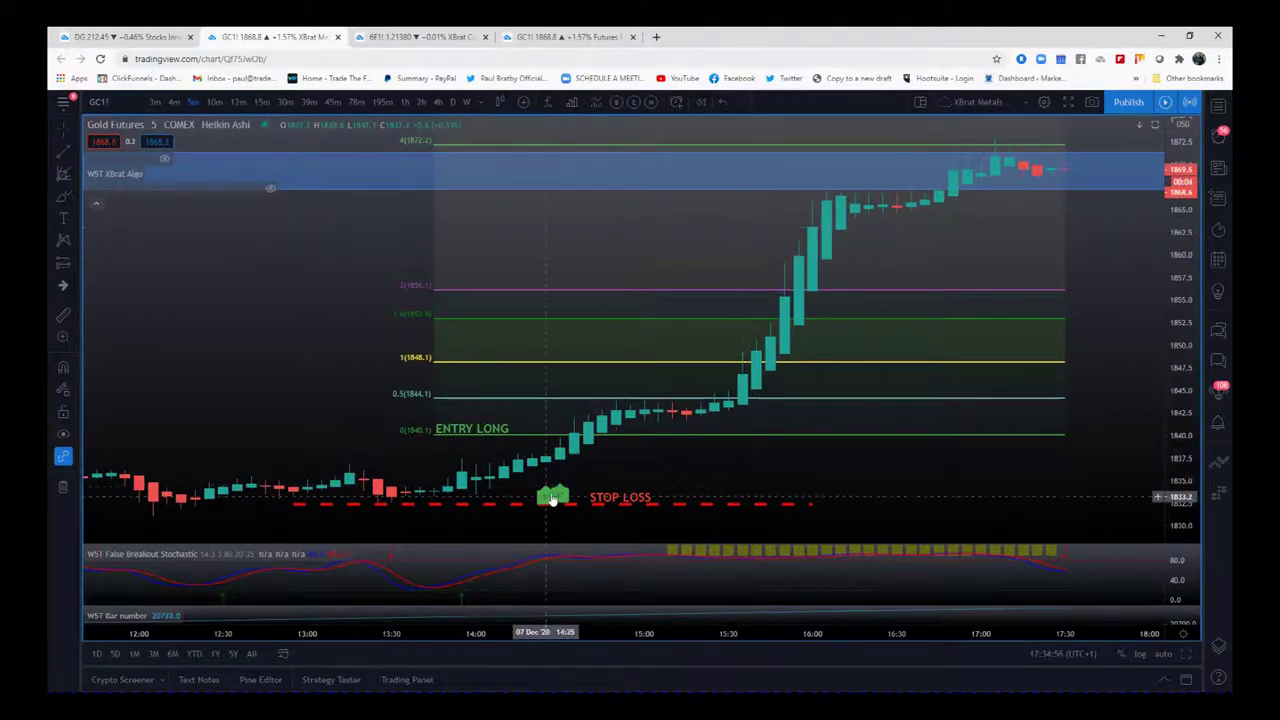
left_click_drag(581, 634, 680, 634)
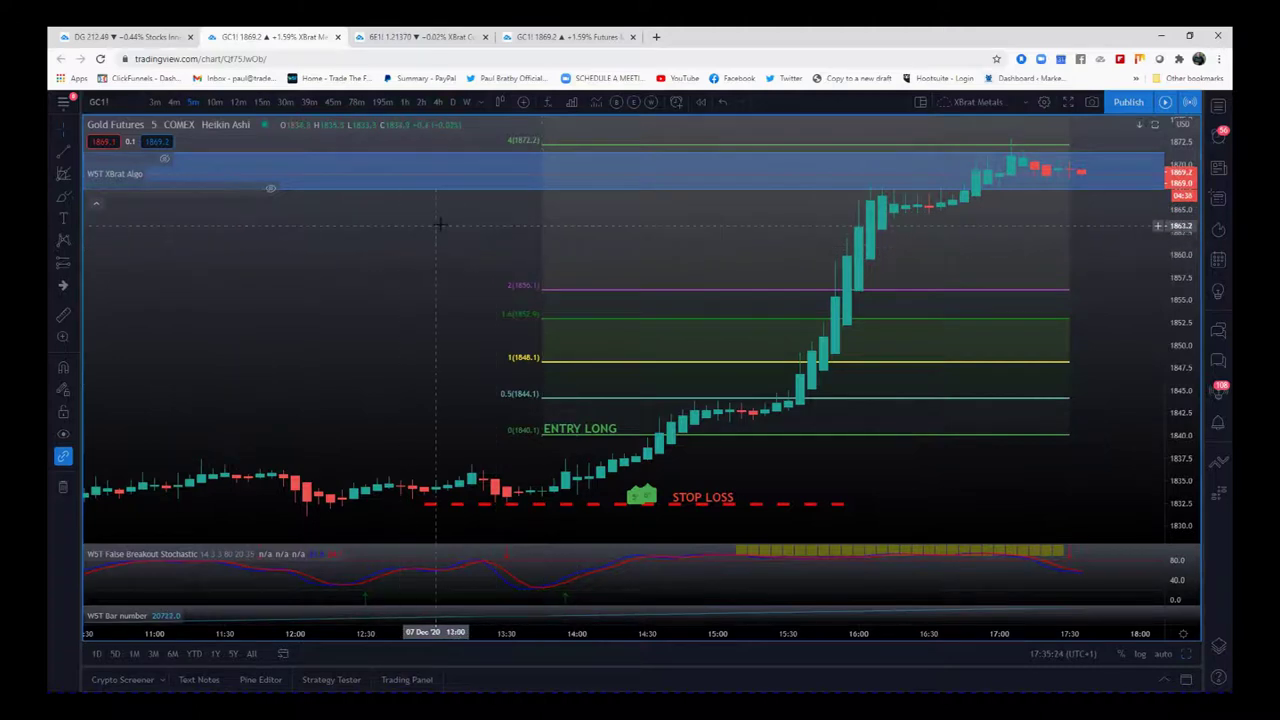
mouse_move(125, 159)
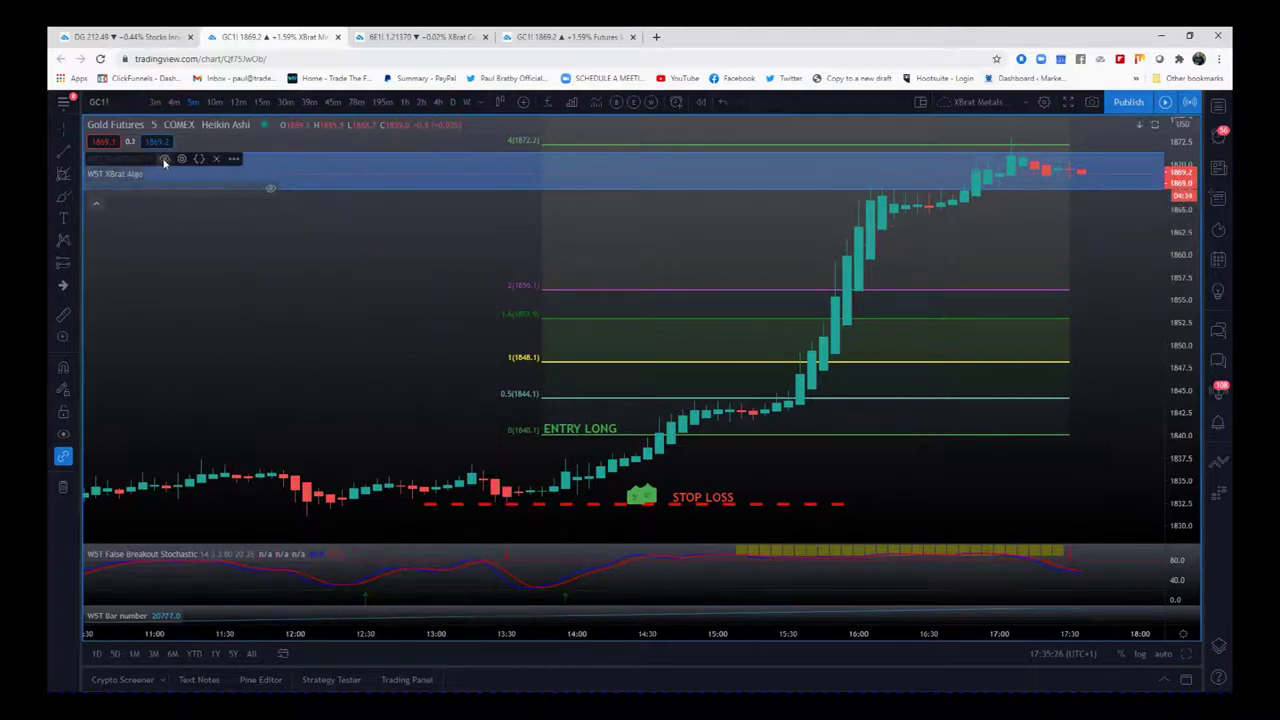
Unhide the WST EMA Cloud, try length 34, then set its length back to 21.
left_click(165, 158)
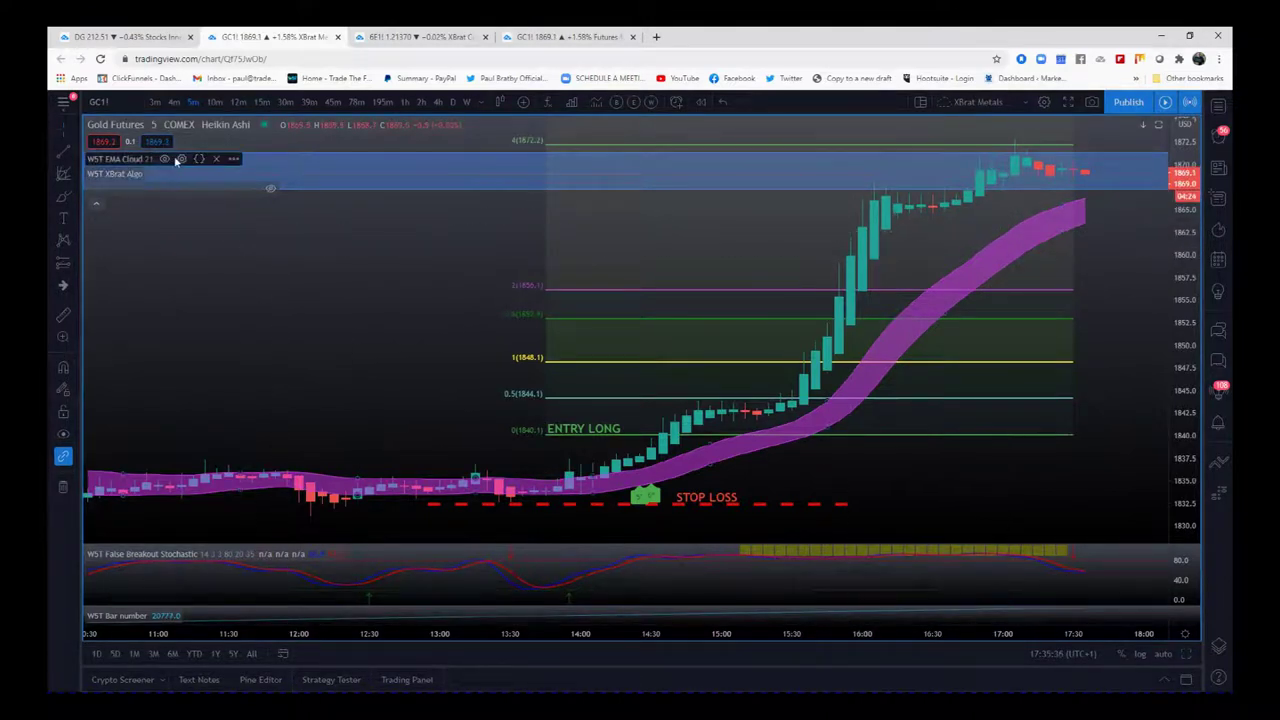
left_click(180, 159)
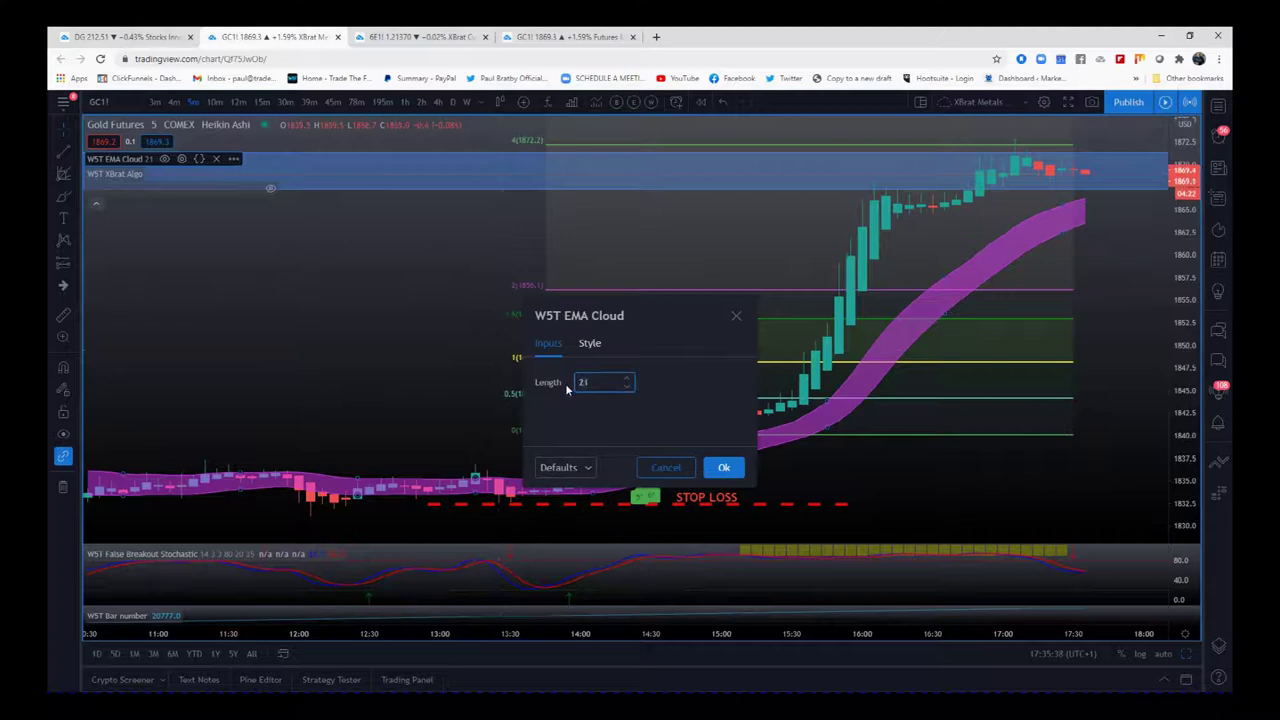
type("4")
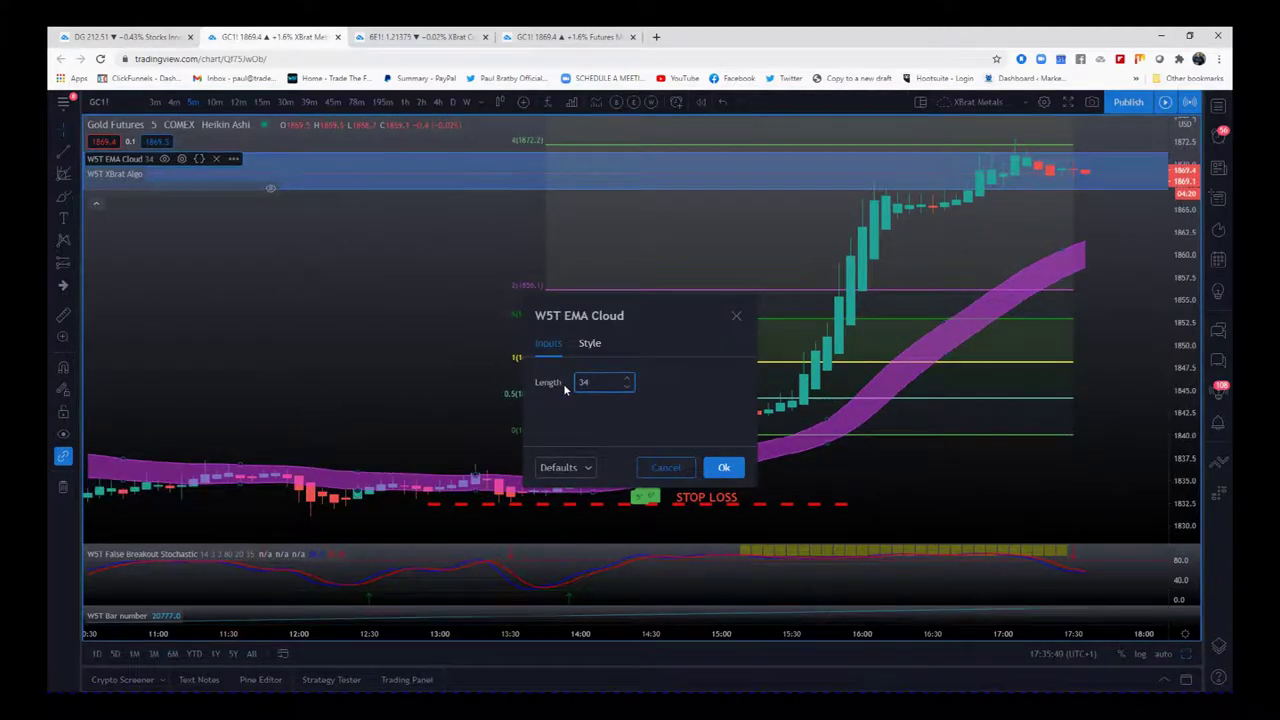
left_click(715, 467)
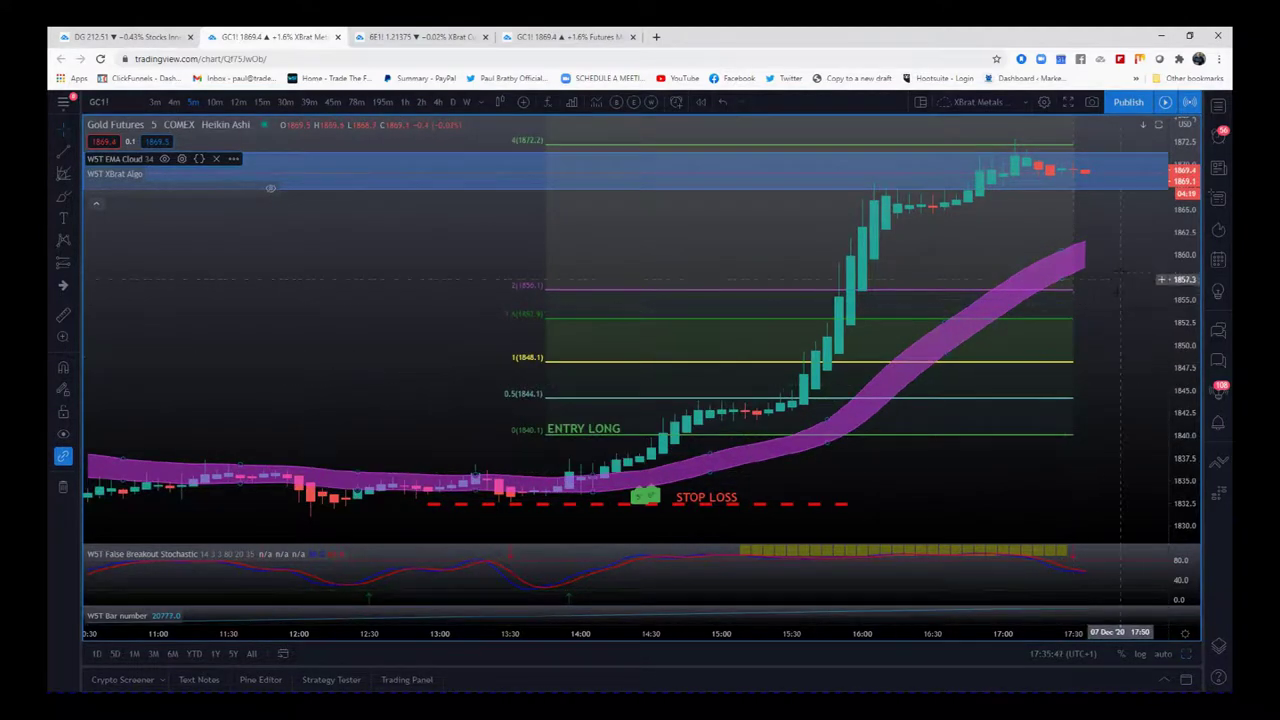
left_click(182, 159)
type("21")
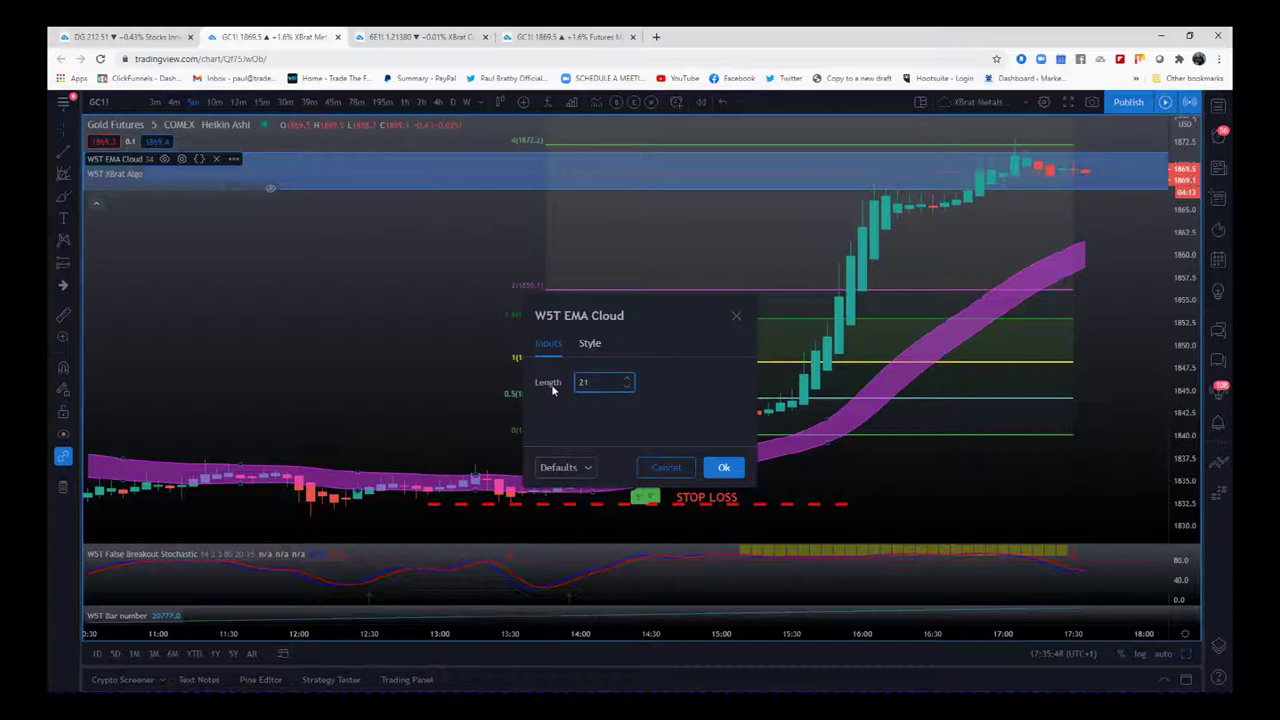
left_click(724, 465)
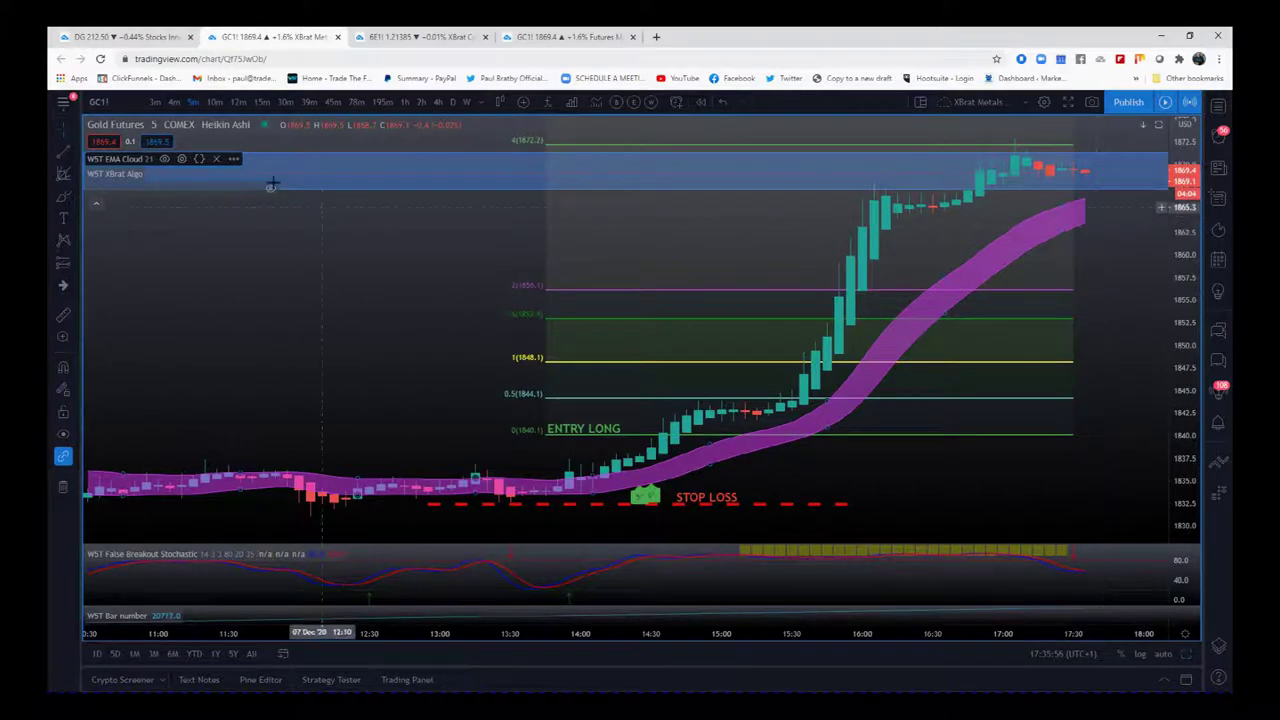
Draw a horizontal trailing-stop line at the EMA cloud's latest level near 1863.
left_click(62, 154)
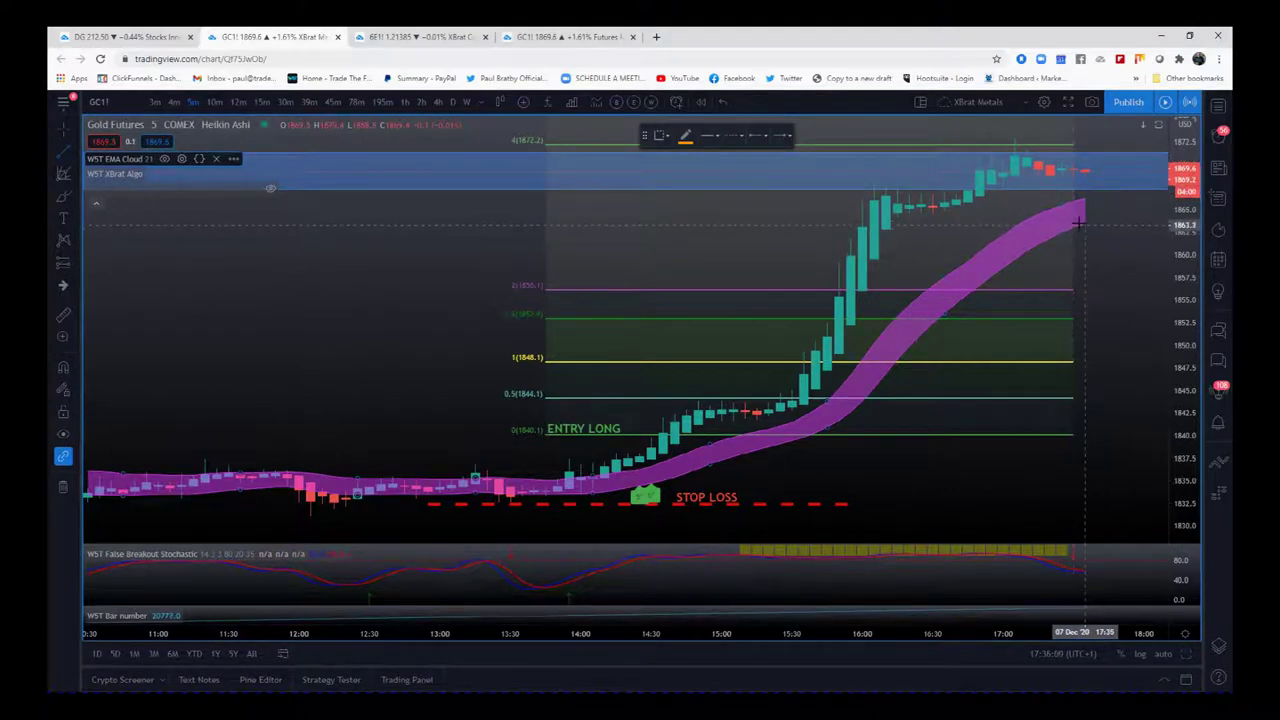
left_click(1078, 224)
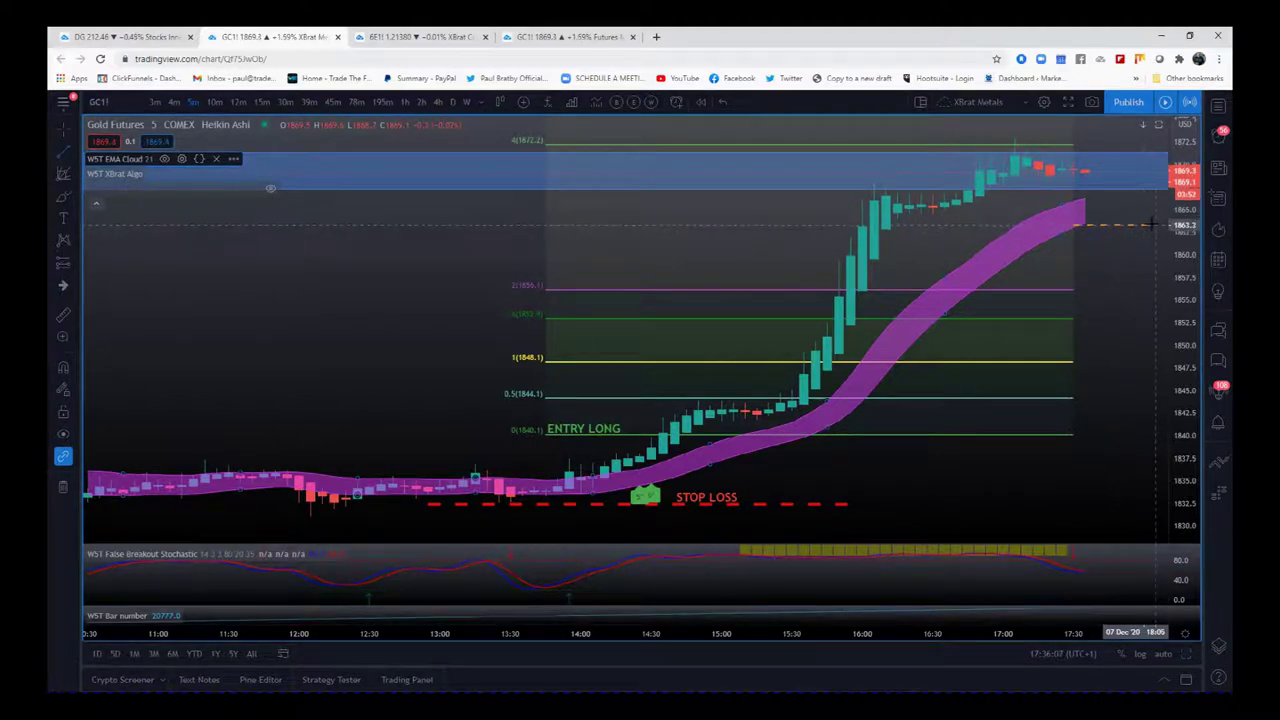
left_click(1154, 224)
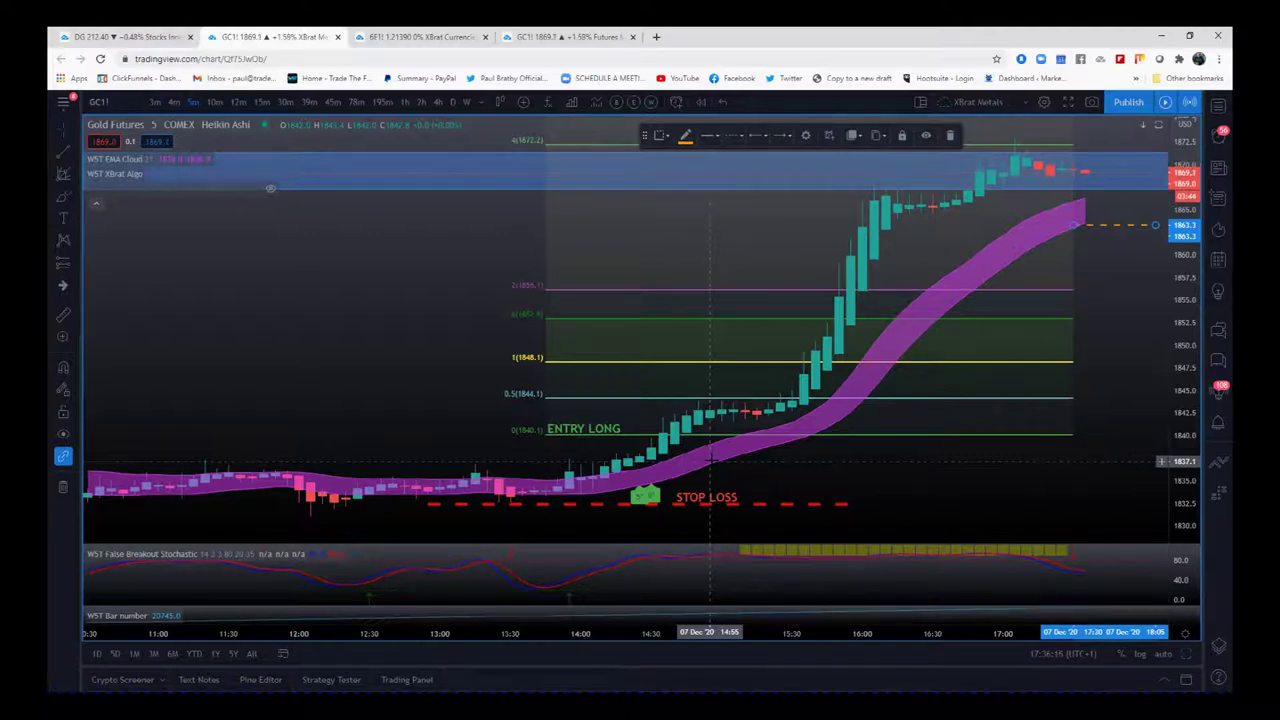
left_click(420, 250)
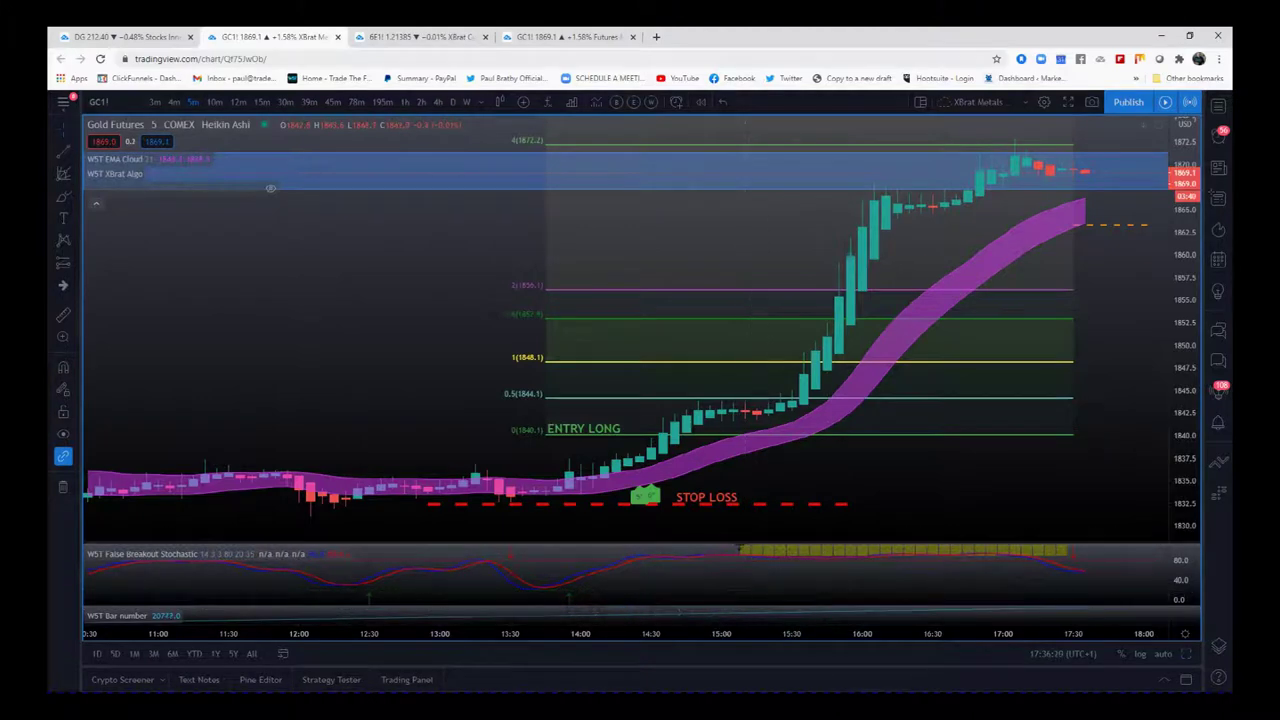
left_click_drag(725, 545, 725, 478)
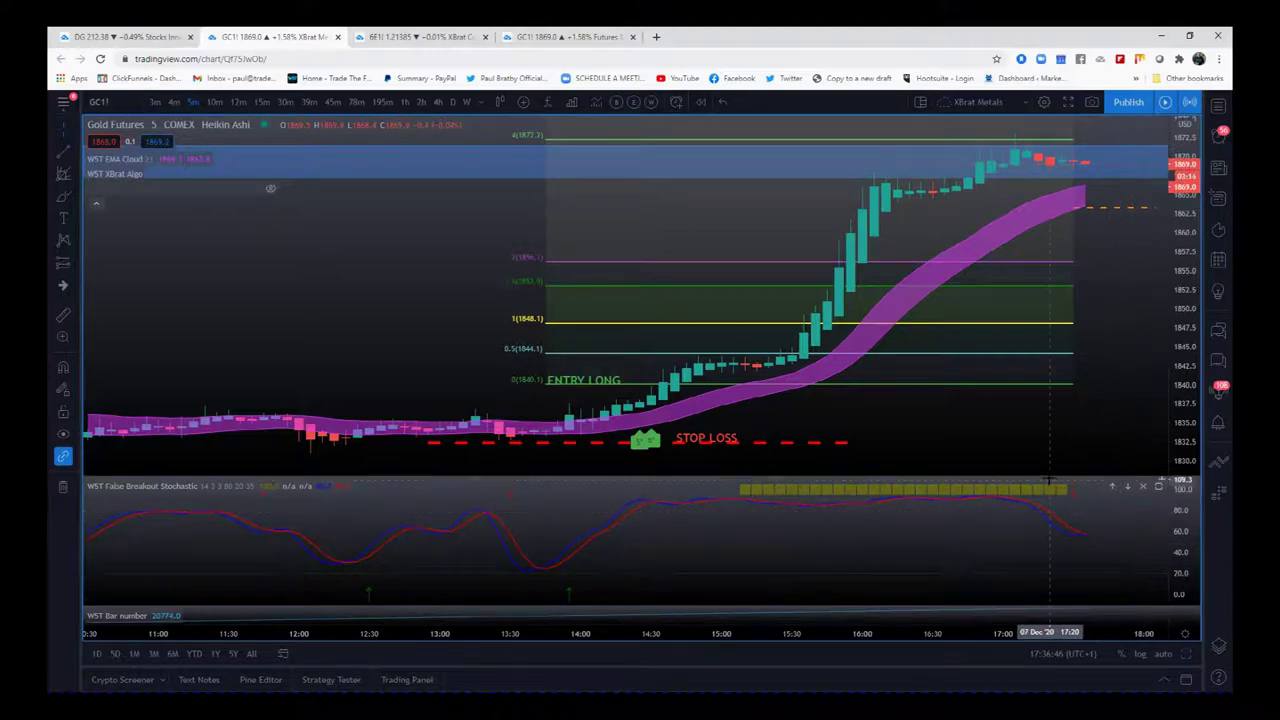
mouse_move(1110, 479)
left_mouse_down()
mouse_move(1110, 548)
mouse_move(1110, 536)
left_mouse_up()
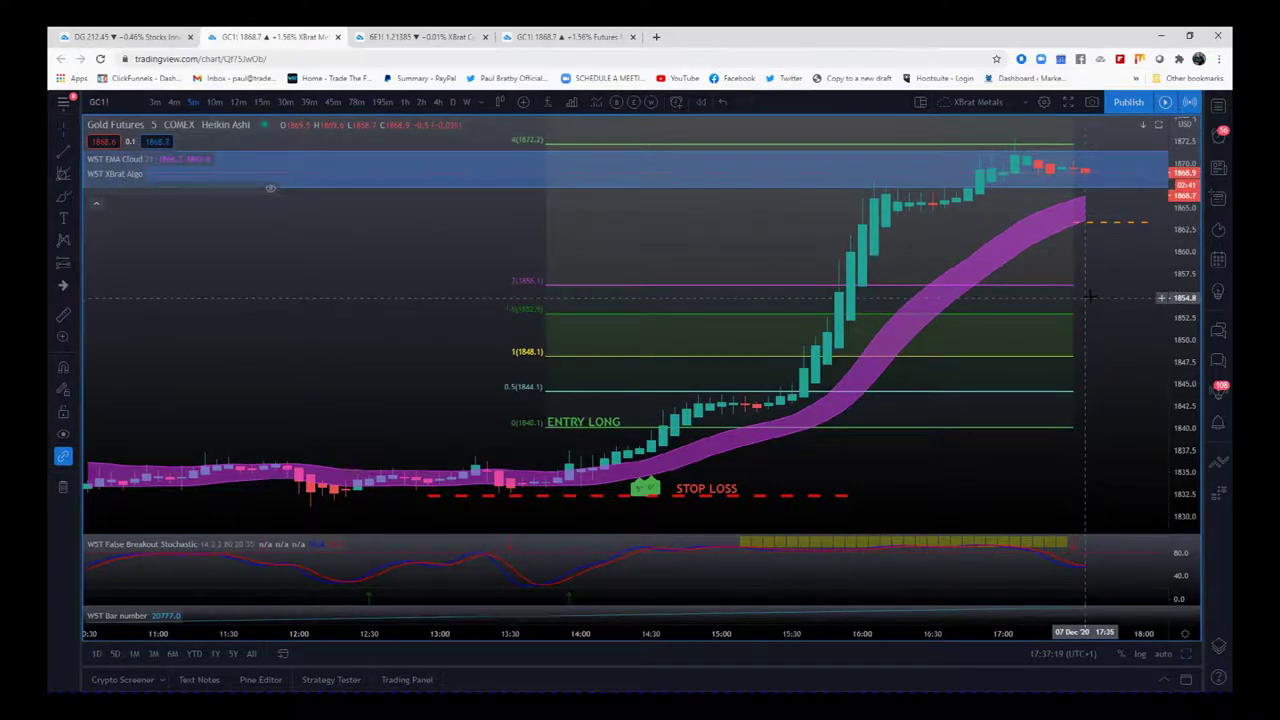
mouse_move(180, 188)
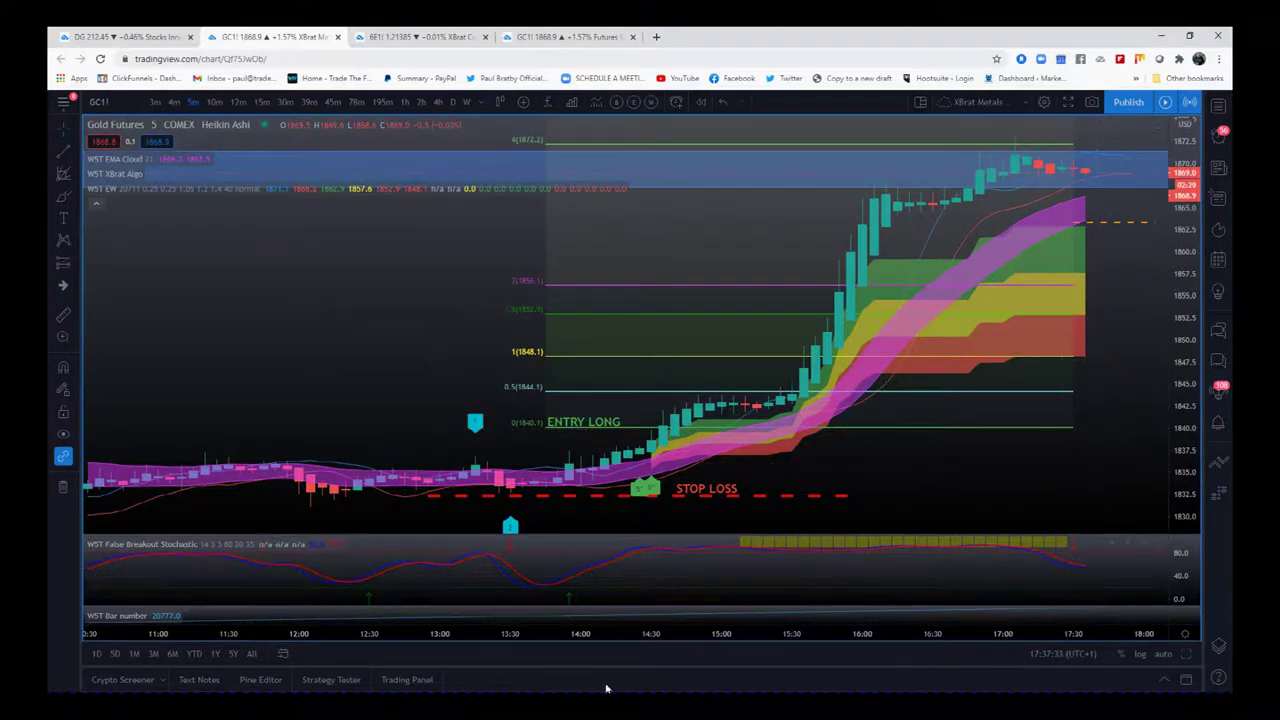
Zoom out, then spread the candles horizontally to refocus on the rally and EW zones.
scroll(623, 608, "down", 3)
scroll(623, 608, "down", 2)
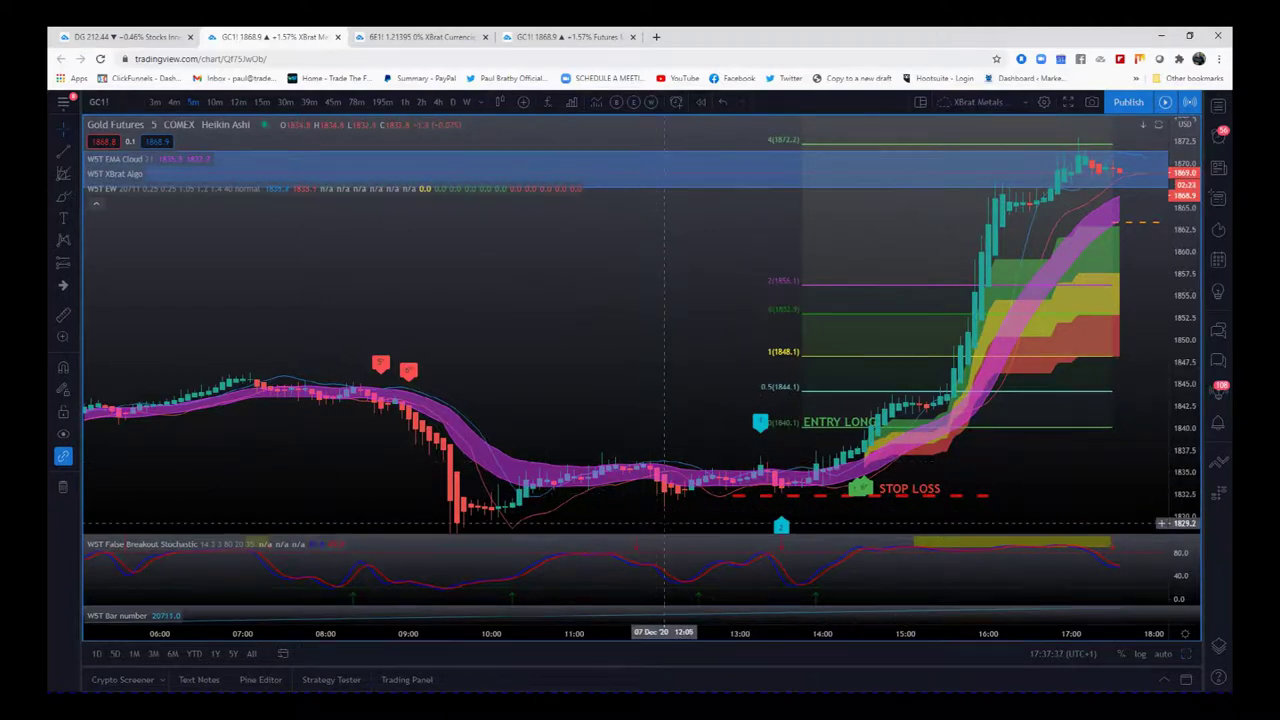
mouse_move(870, 633)
left_mouse_down()
mouse_move(736, 635)
mouse_move(878, 466)
mouse_move(787, 489)
left_mouse_up()
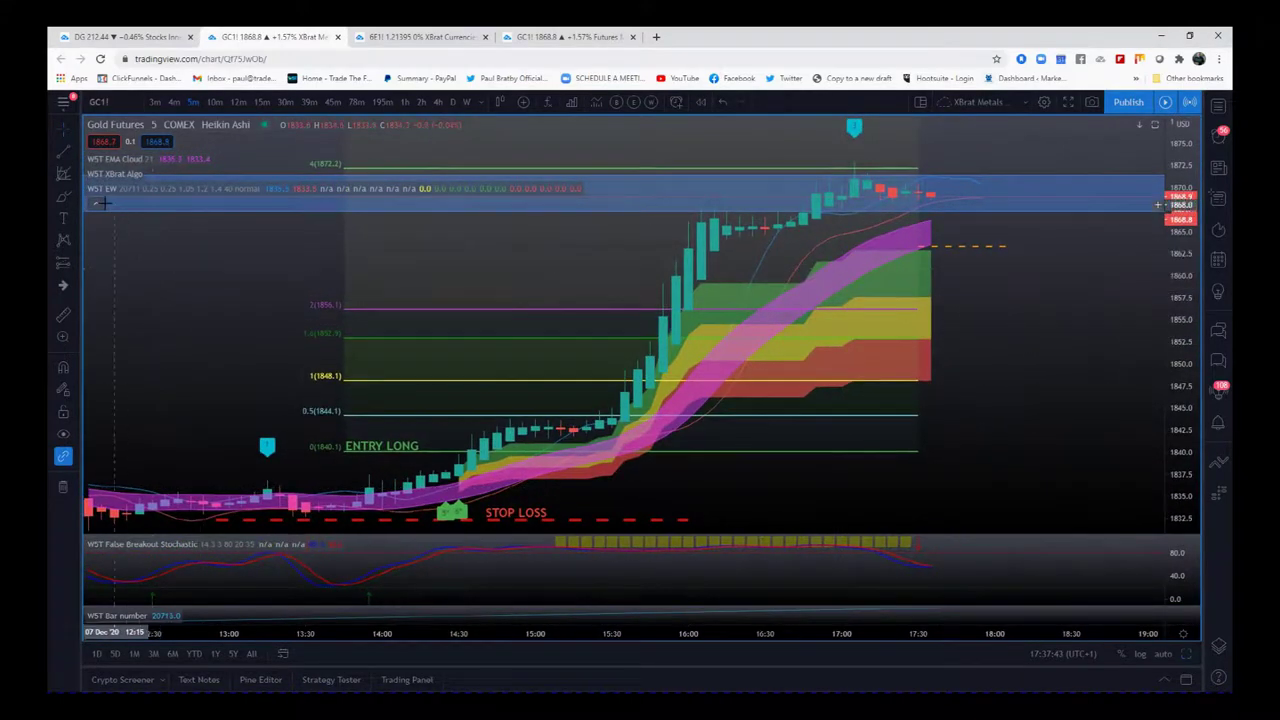
Compress the price scale to show a wider price range.
left_click_drag(1151, 189, 1157, 367)
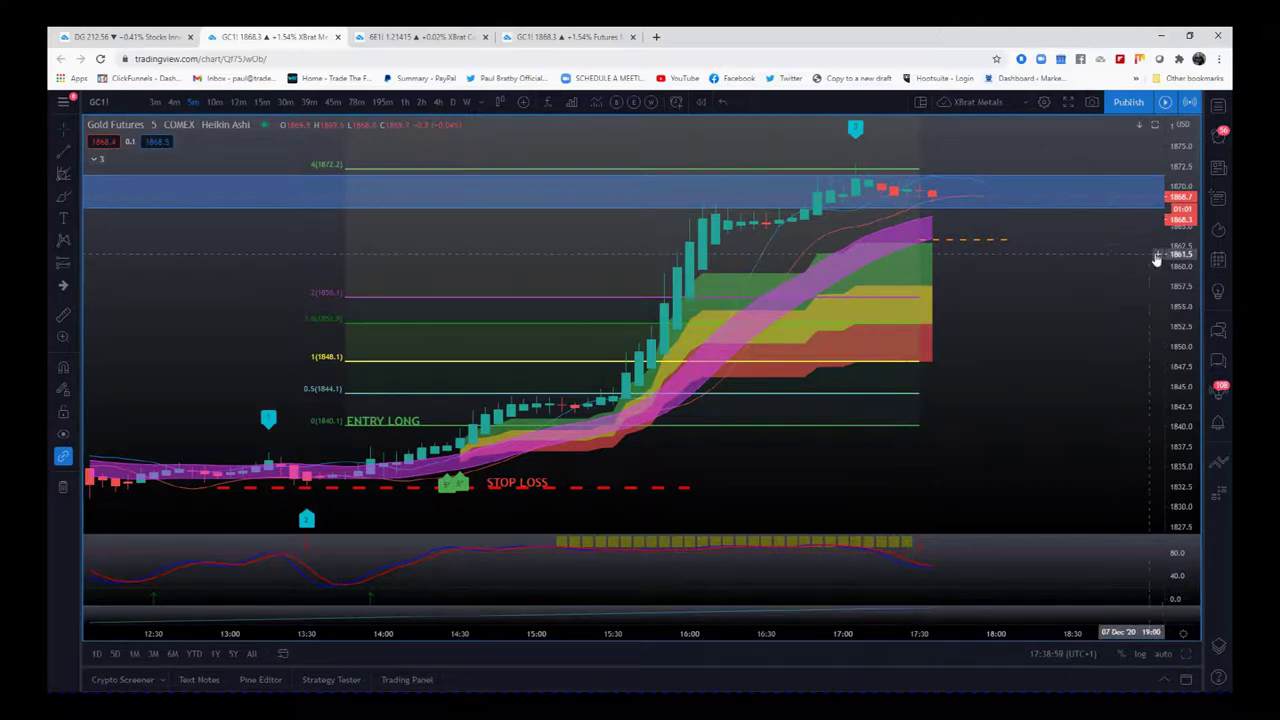
Pan and auto-fit the price scale so the STOP LOSS line through the top candles is visible.
mouse_move(1157, 257)
left_mouse_down()
mouse_move(1090, 393)
mouse_move(1038, 198)
left_mouse_up()
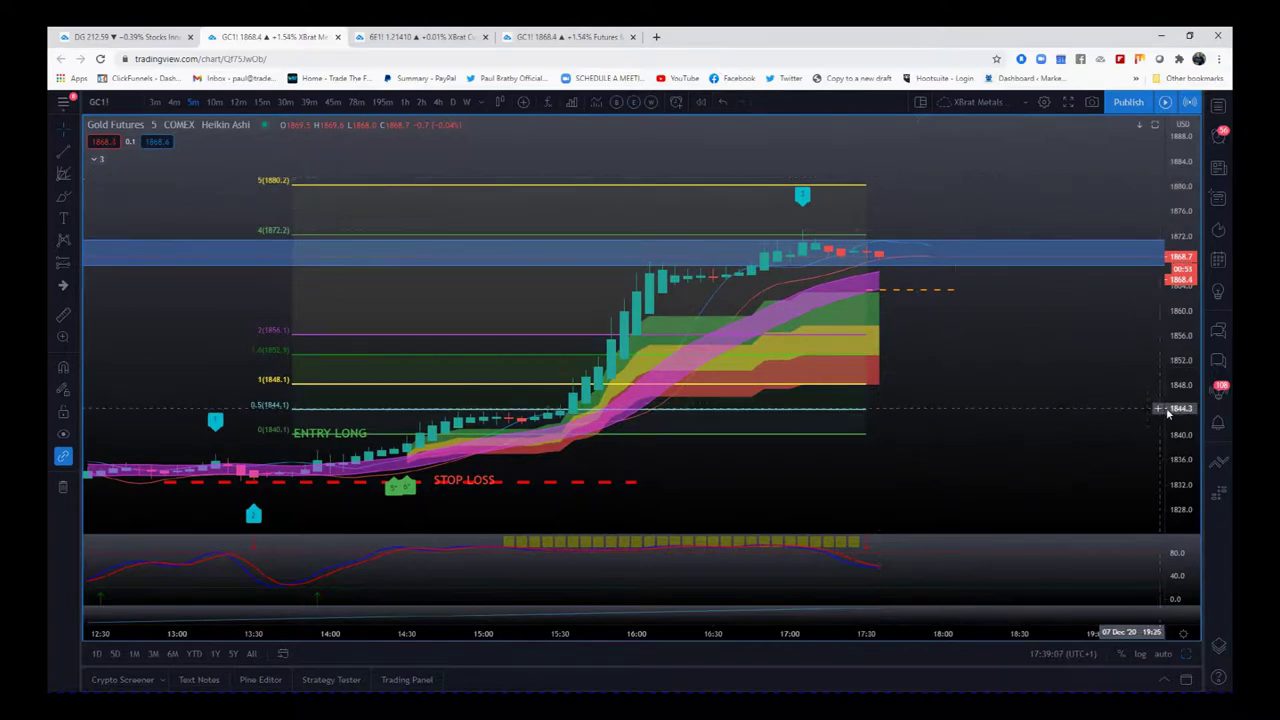
left_click_drag(1176, 424, 1096, 341)
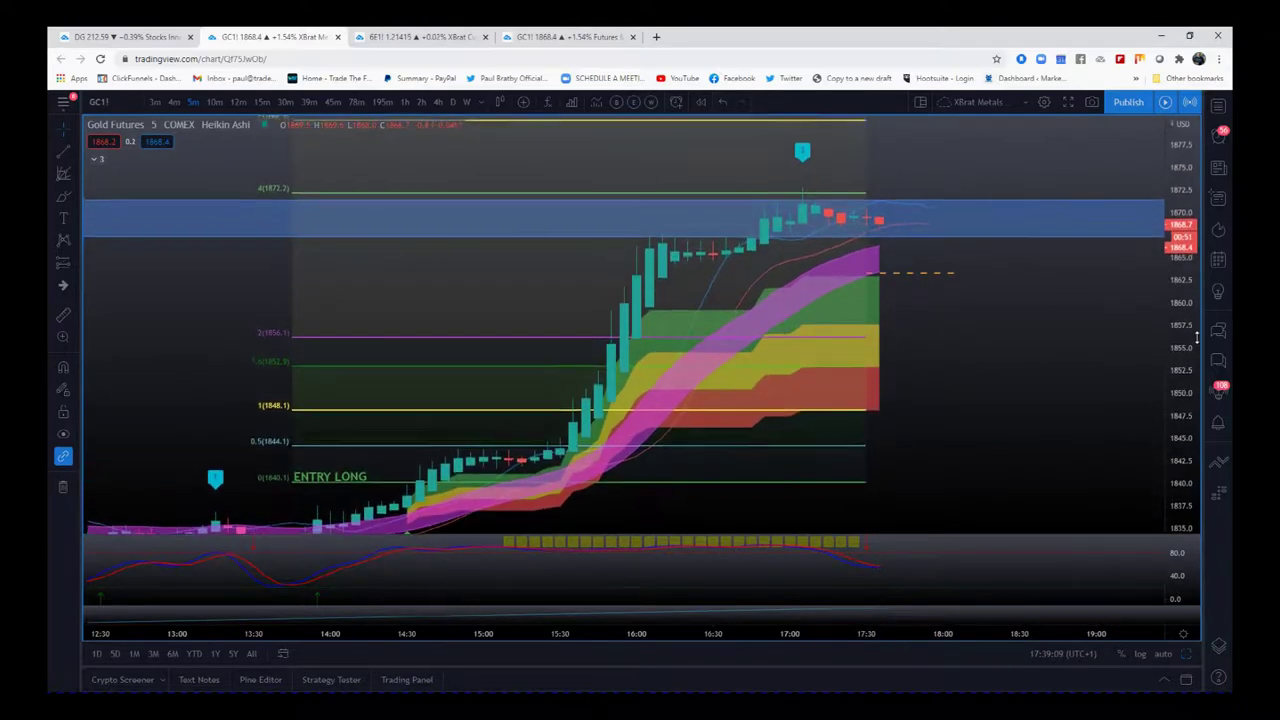
double_click(1175, 341)
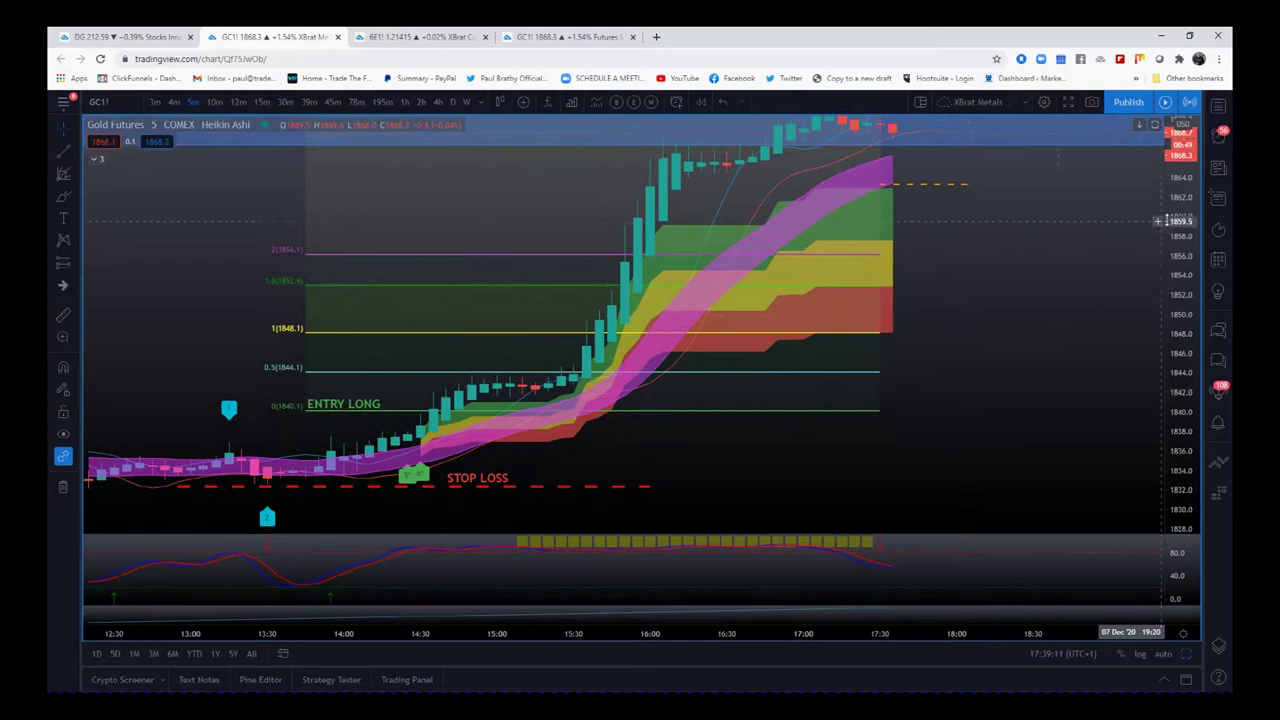
double_click(1183, 258)
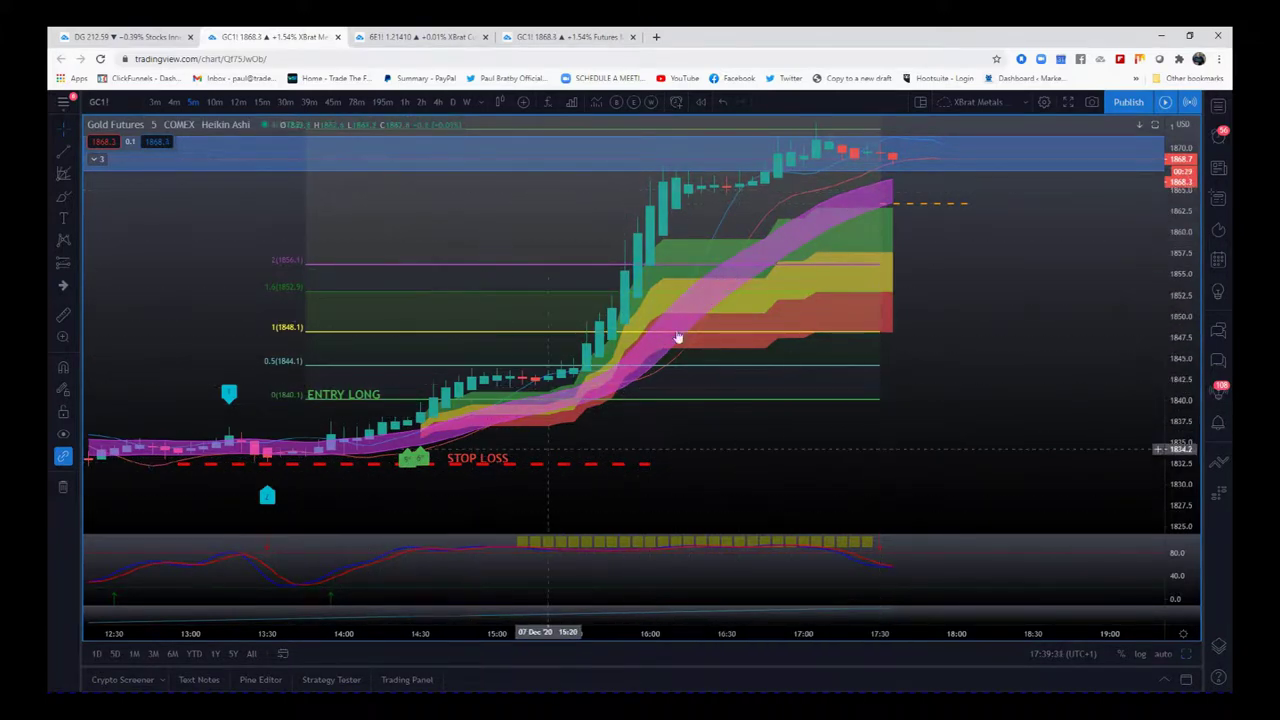
left_click_drag(982, 302, 1003, 345)
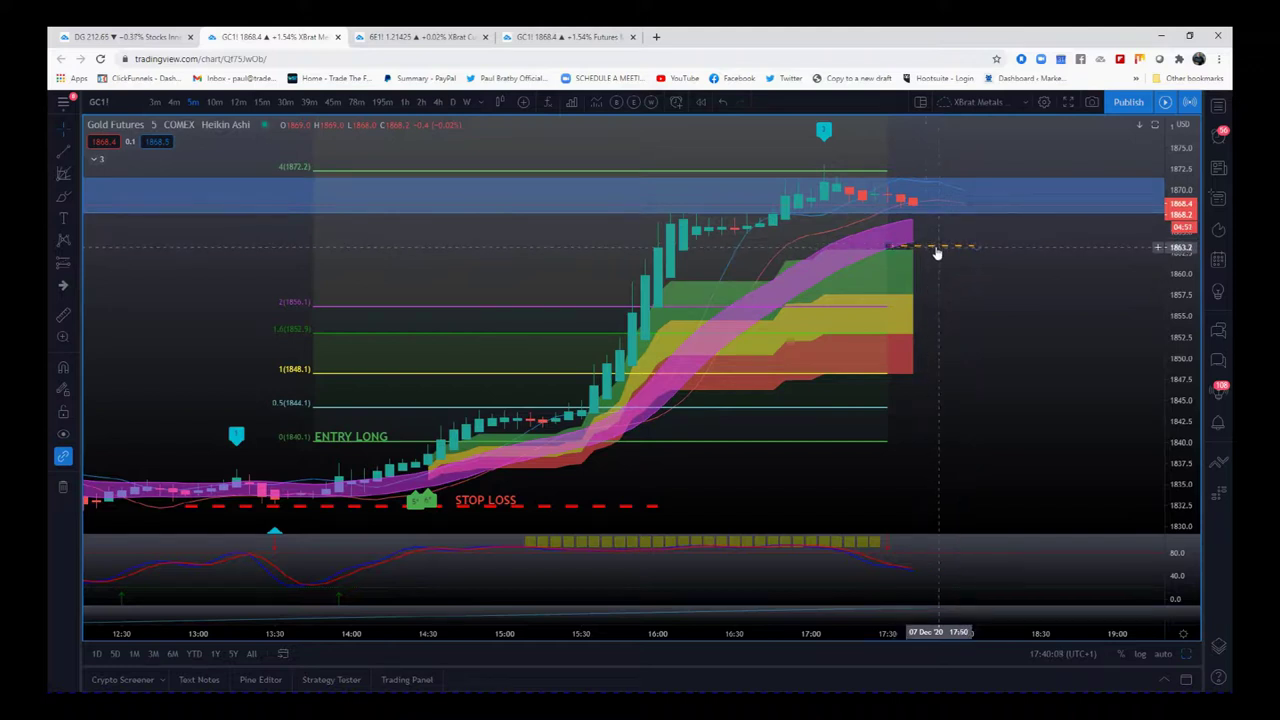
Move the orange dashed stop line to about 1863 at the cloud's top edge, then zoom out.
left_click(937, 247)
left_click(1065, 363)
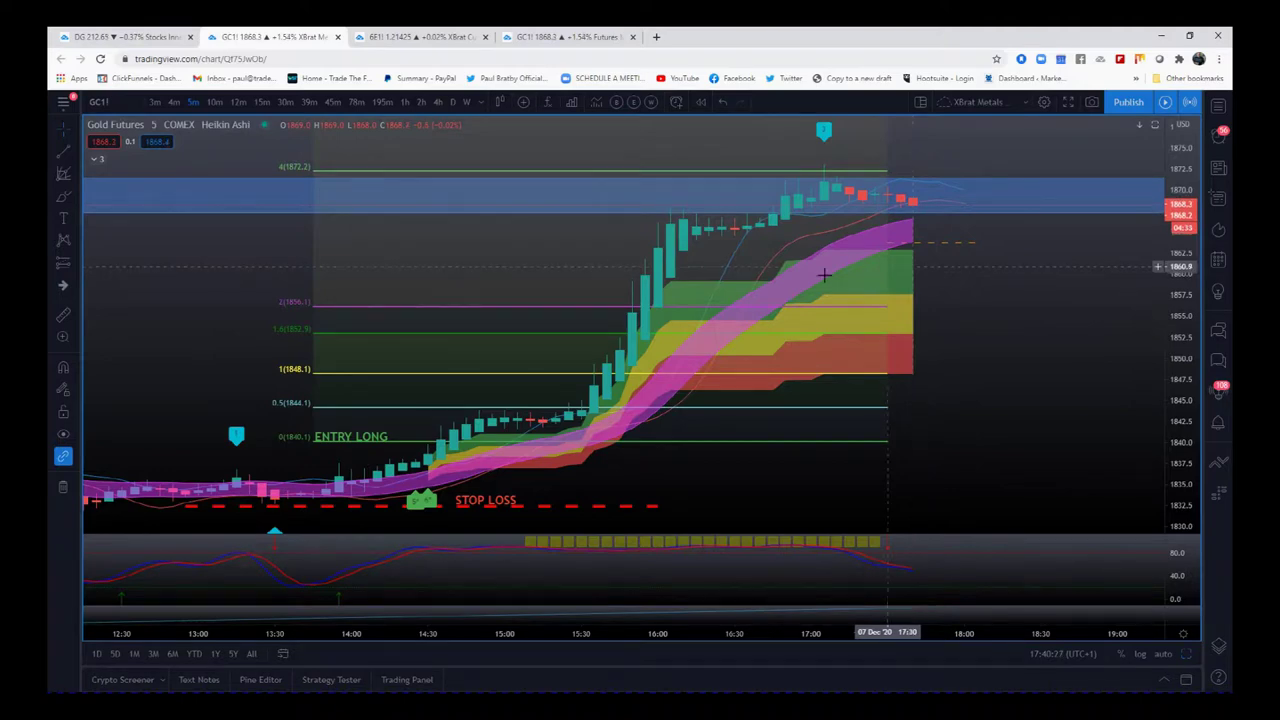
scroll(760, 632, "down", 2)
scroll(810, 632, "down", 1)
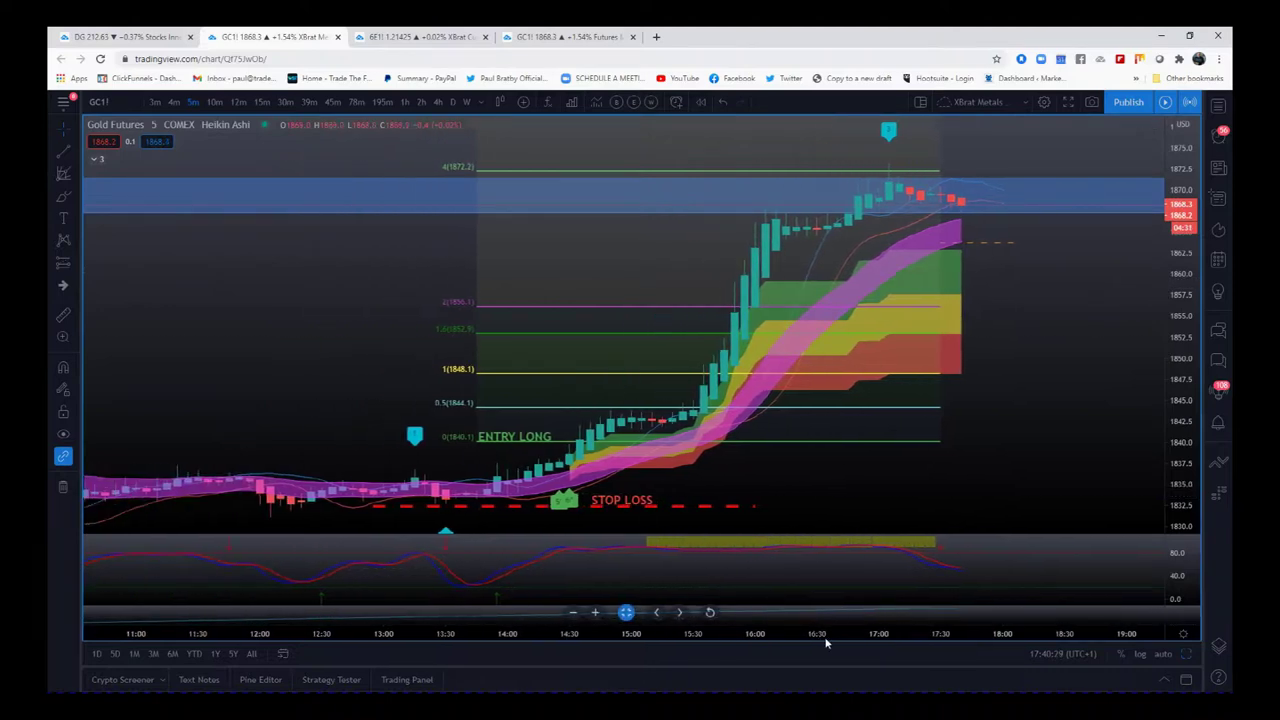